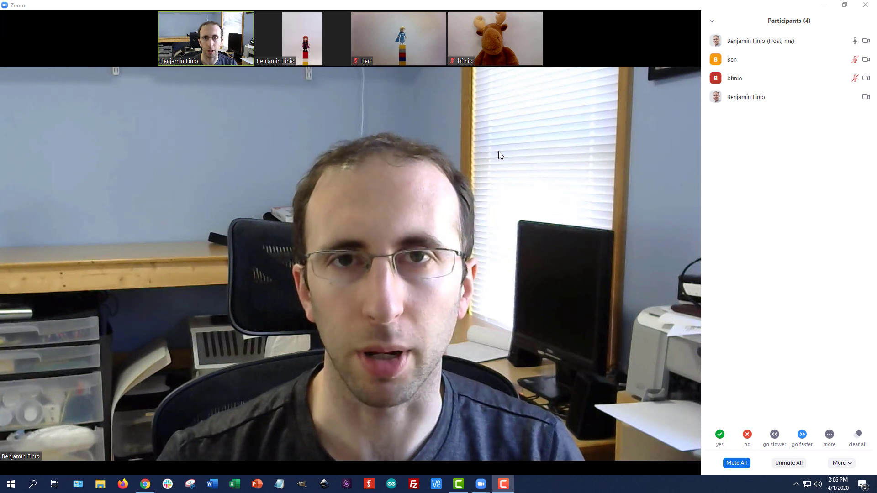
# - Switch to the Zoom My Settings page in Google Chrome
pyautogui.moveTo(440, 168)
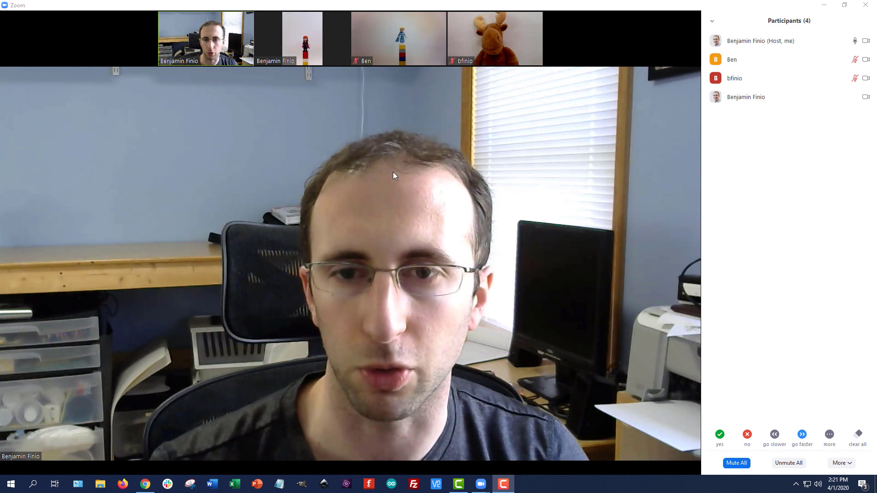
pyautogui.moveTo(364, 199)
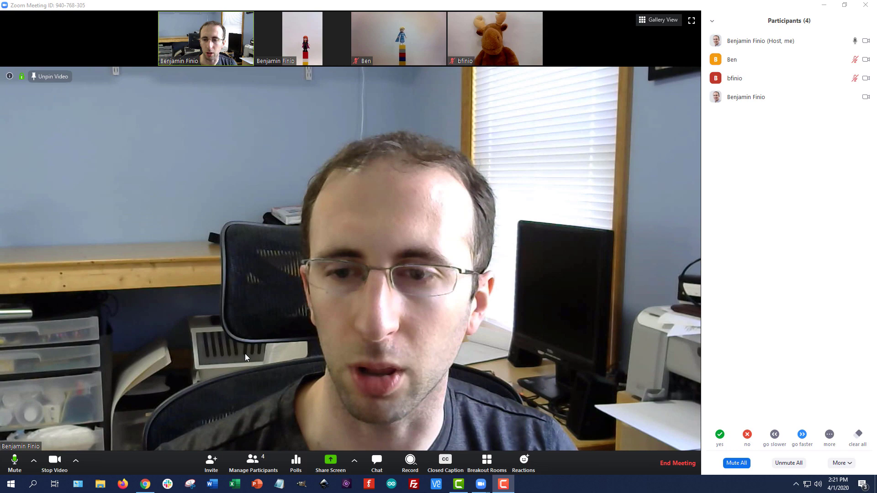
pyautogui.moveTo(145, 490)
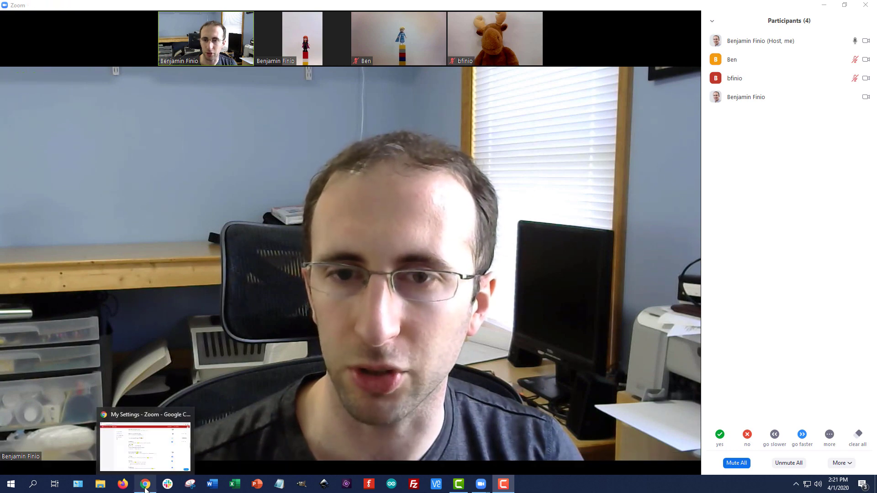
pyautogui.click(145, 488)
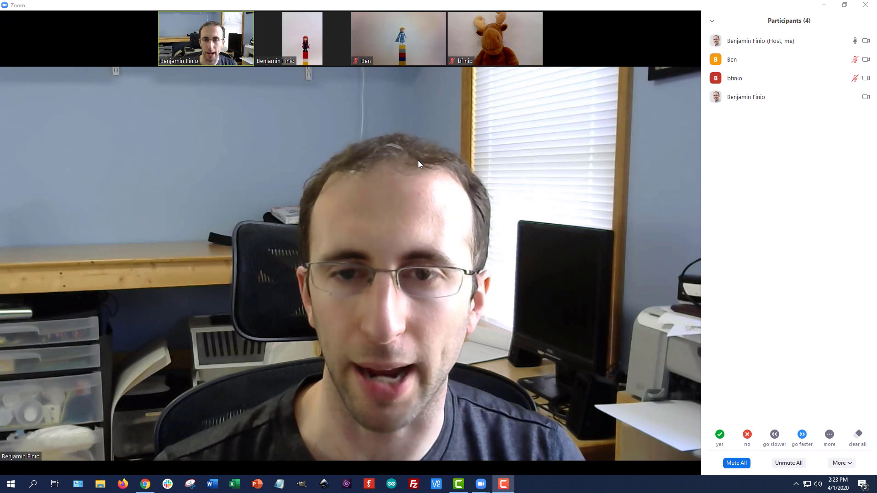
# - Open the advanced screen sharing options and set sharing to one participant at a time
pyautogui.moveTo(426, 165)
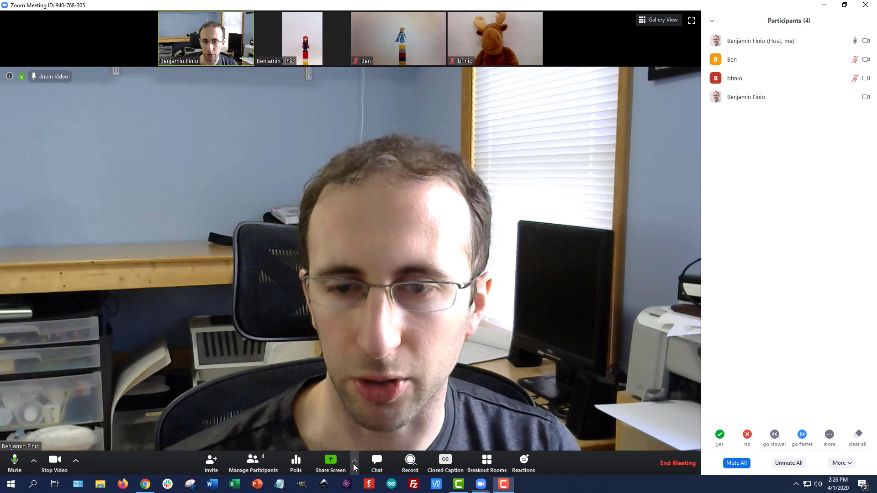
pyautogui.click(353, 463)
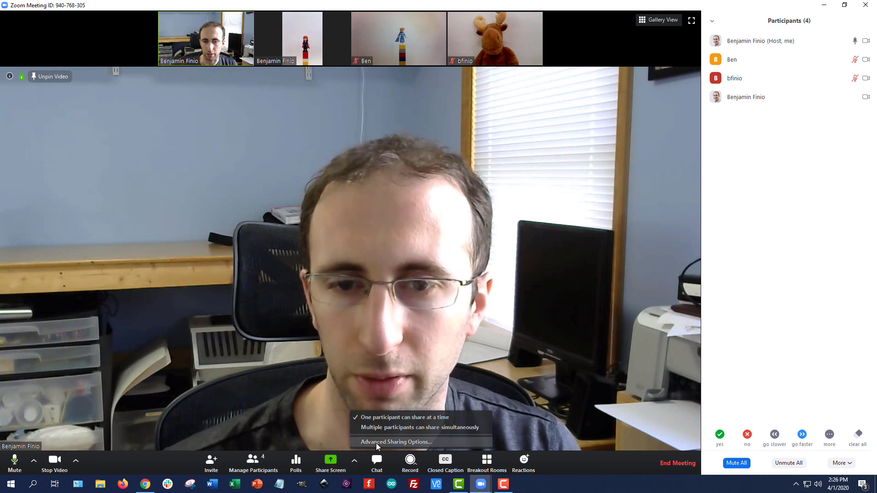
pyautogui.click(376, 442)
pyautogui.moveTo(427, 184); pyautogui.dragTo(621, 136)
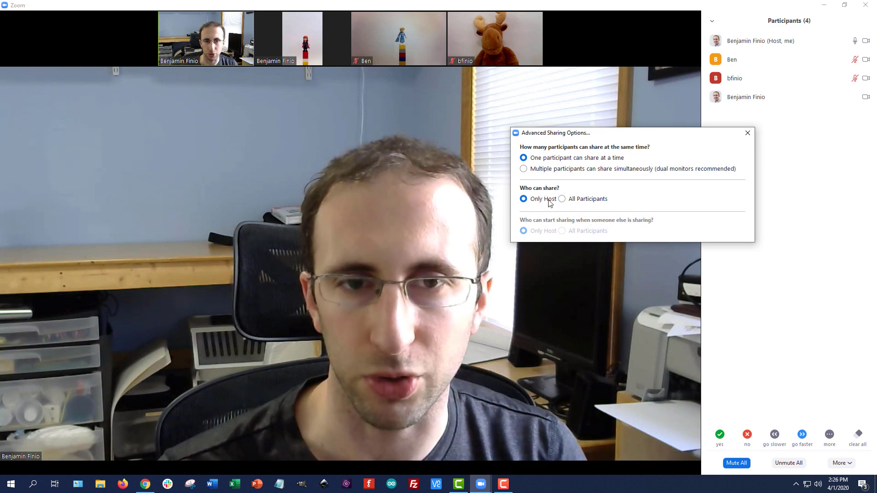
pyautogui.click(524, 169)
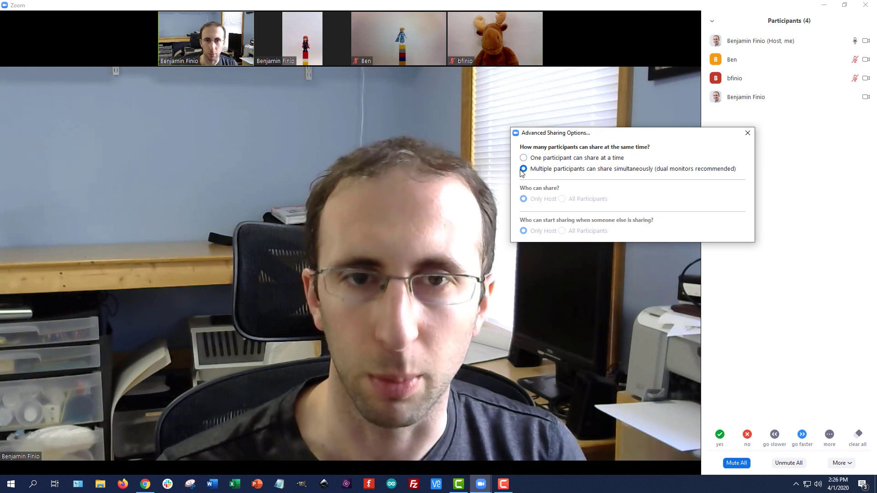
pyautogui.click(524, 159)
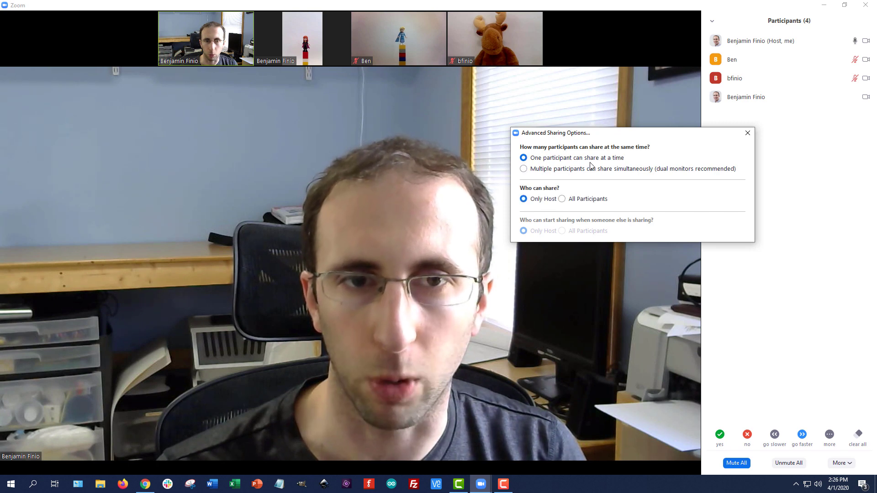
# - Set who can share to Only Host and close the advanced sharing options
pyautogui.click(562, 200)
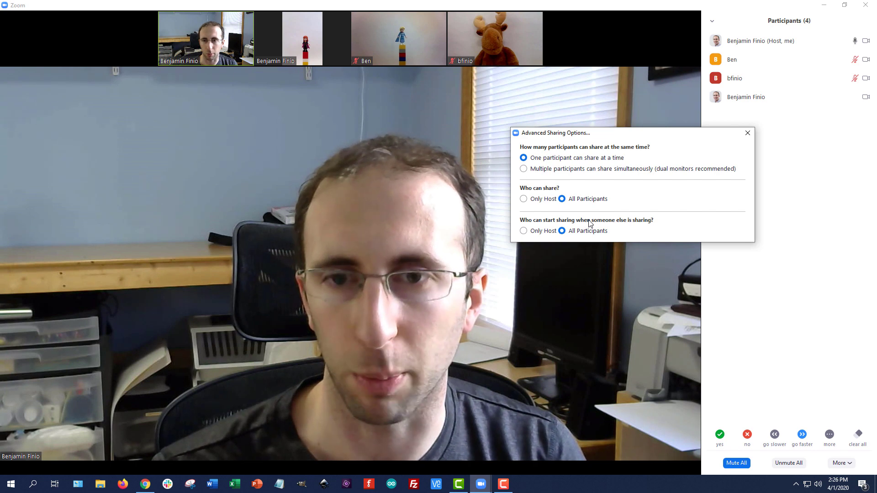
pyautogui.click(524, 199)
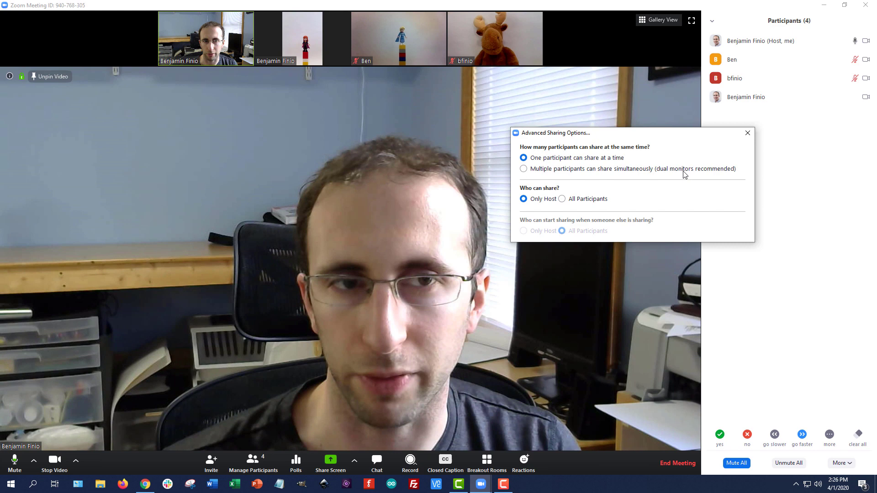
pyautogui.click(748, 133)
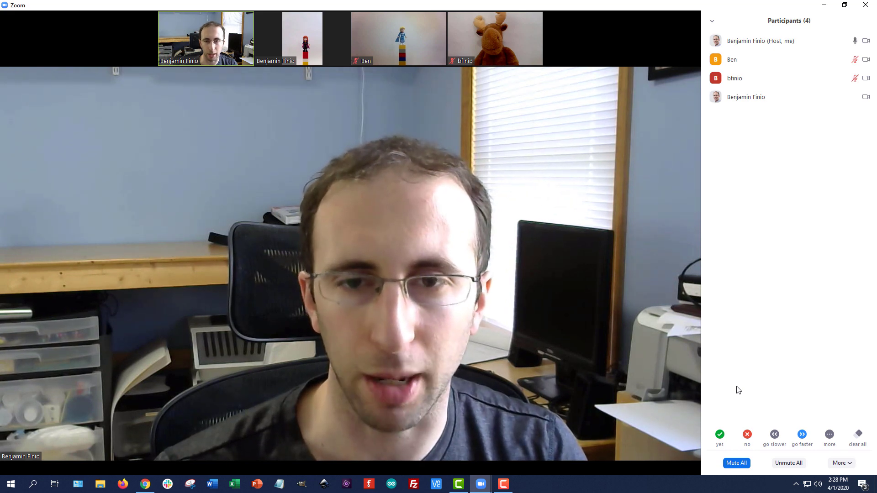
# - Mute all current and new participants without allowing them to unmute themselves
pyautogui.click(734, 463)
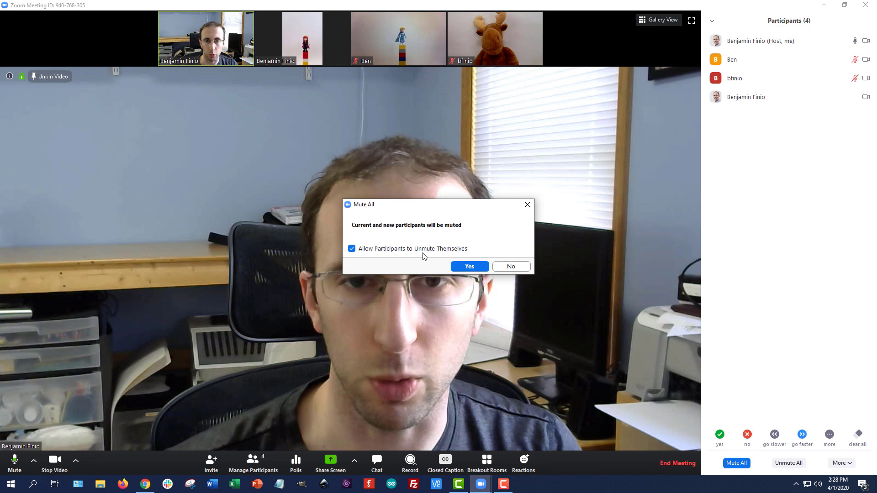
pyautogui.click(352, 249)
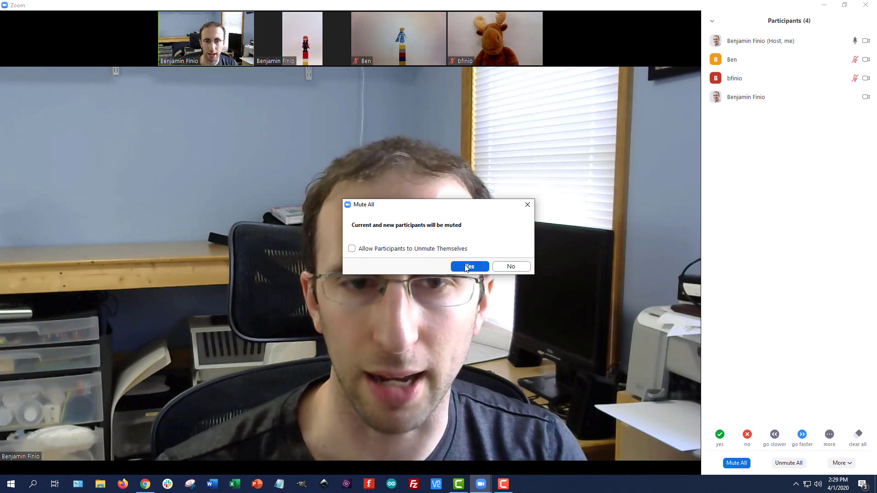
pyautogui.click(466, 266)
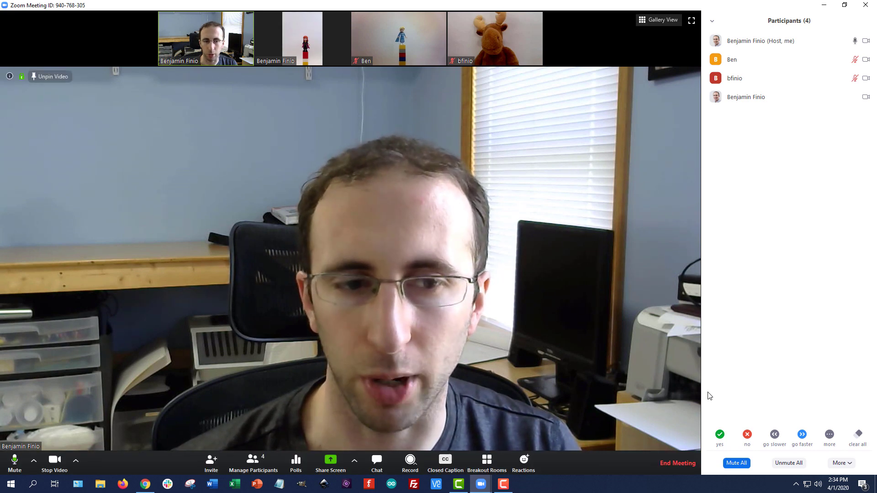
# - Lock the meeting against new attendees and accept the confirmation
pyautogui.click(850, 464)
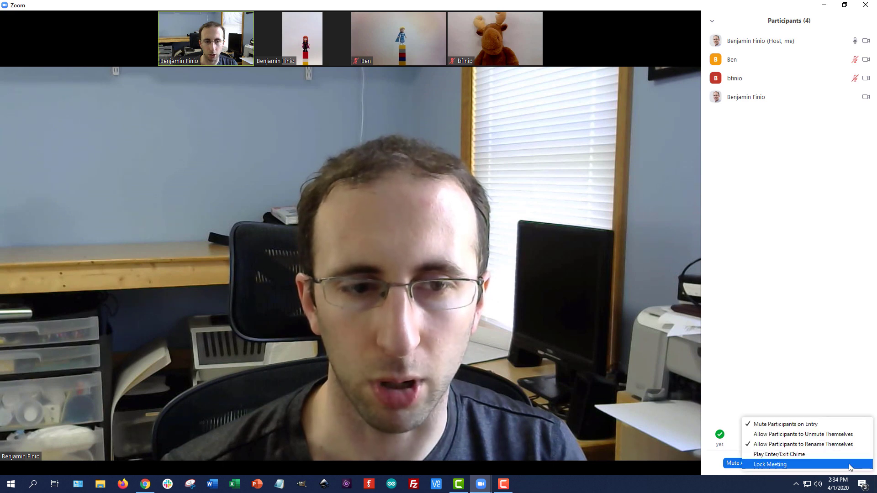
pyautogui.click(782, 465)
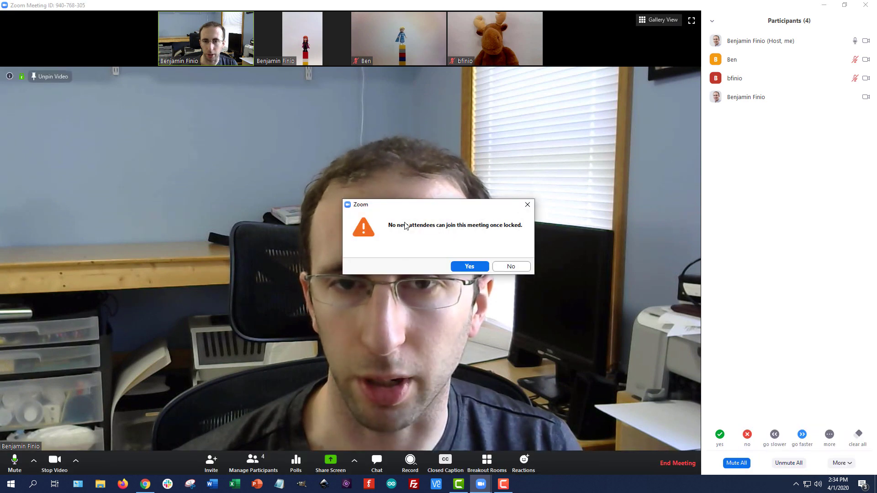
pyautogui.moveTo(440, 205); pyautogui.dragTo(577, 160)
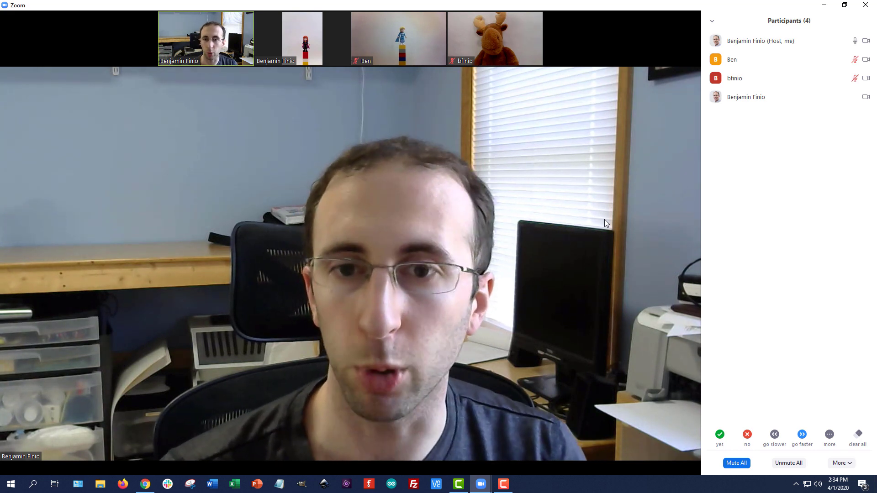
pyautogui.moveTo(593, 214)
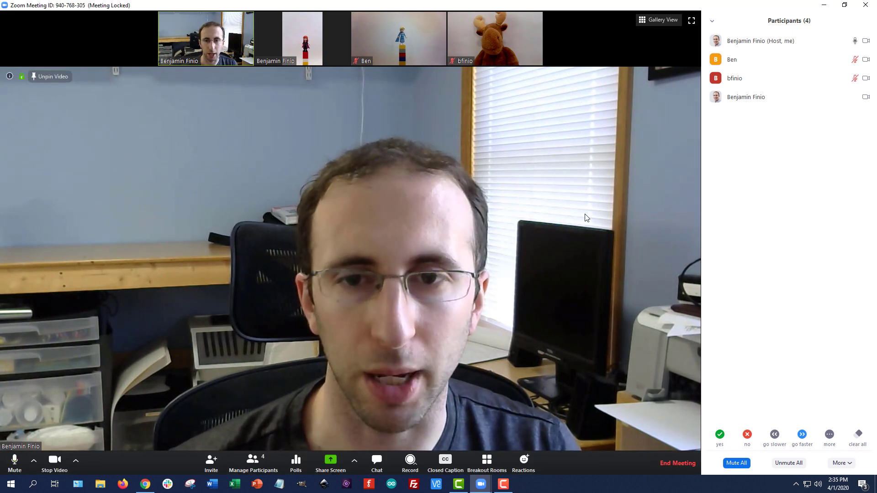
# - Start removing the third listed participant from the meeting, but cancel the removal
pyautogui.moveTo(818, 86)
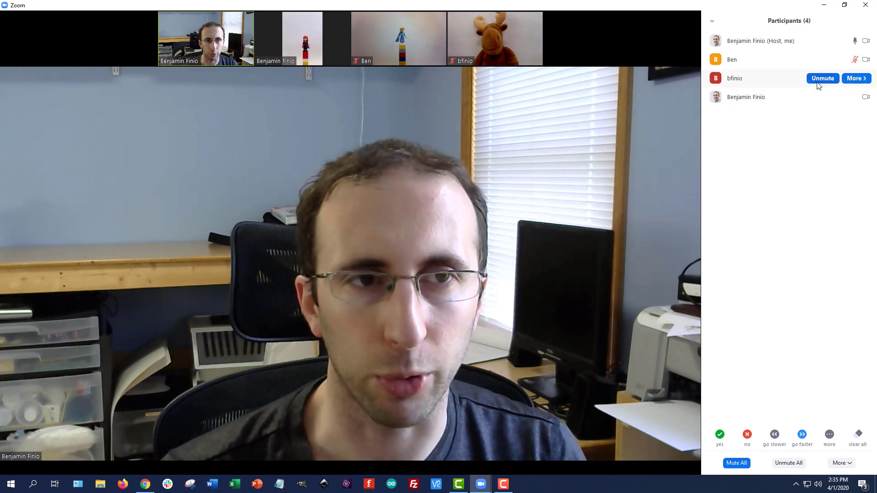
pyautogui.click(866, 80)
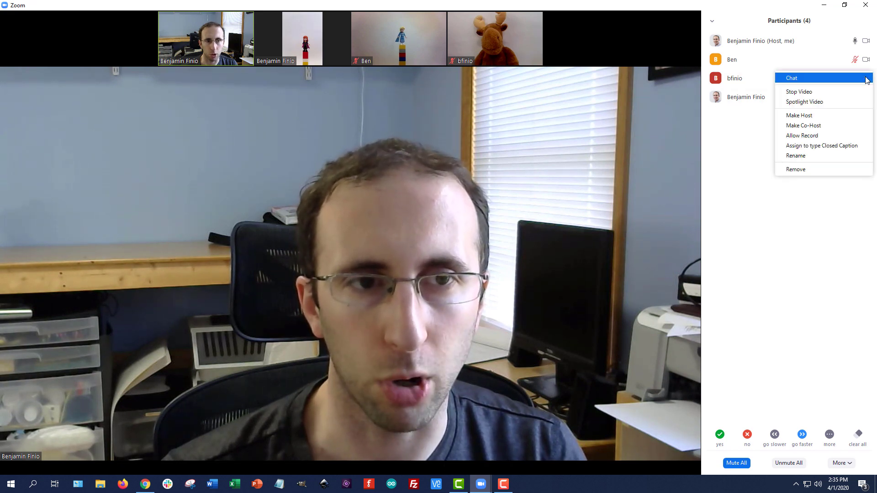
pyautogui.click(803, 171)
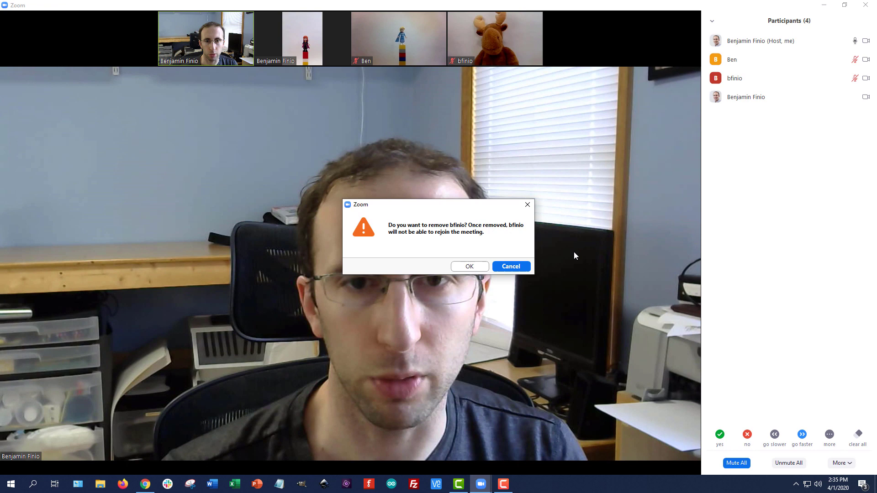
pyautogui.moveTo(409, 203); pyautogui.dragTo(577, 145)
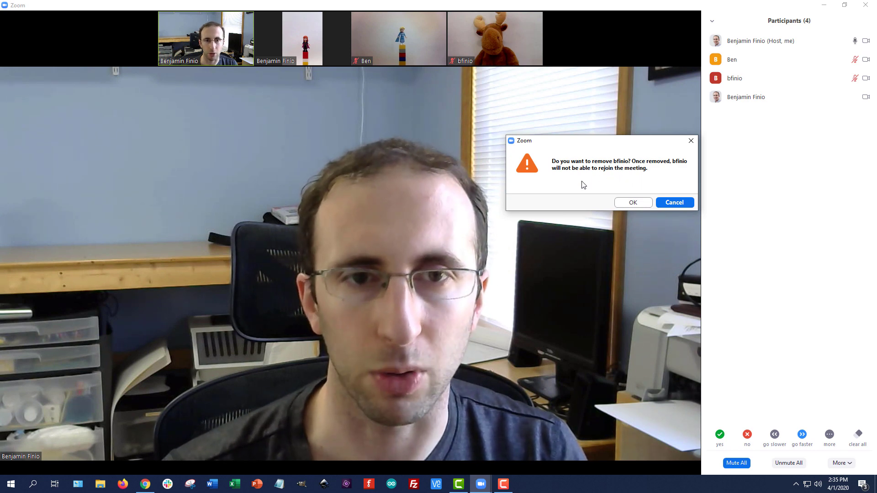
pyautogui.click(676, 202)
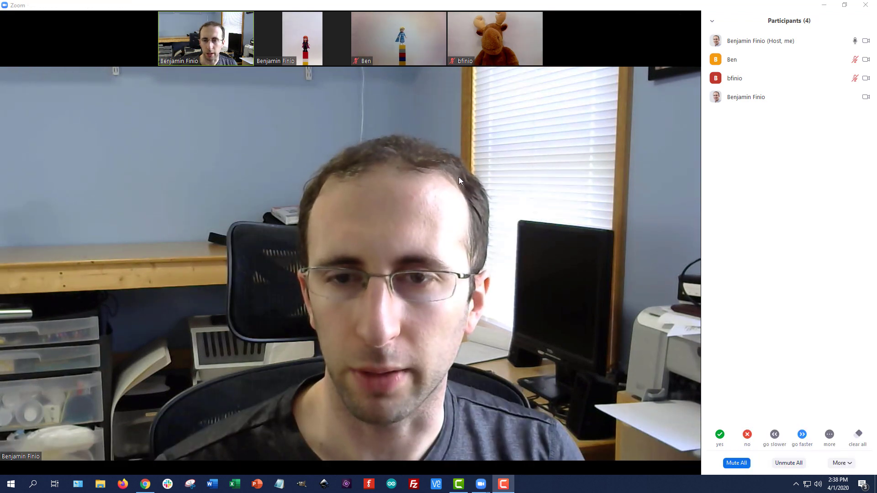
# - Open the meeting chat and set whom participants can chat with to No One
pyautogui.moveTo(471, 183)
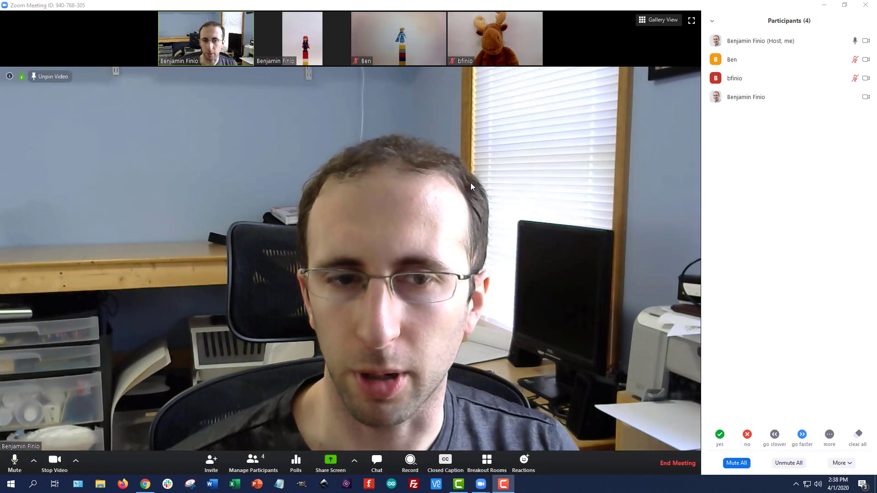
pyautogui.click(372, 464)
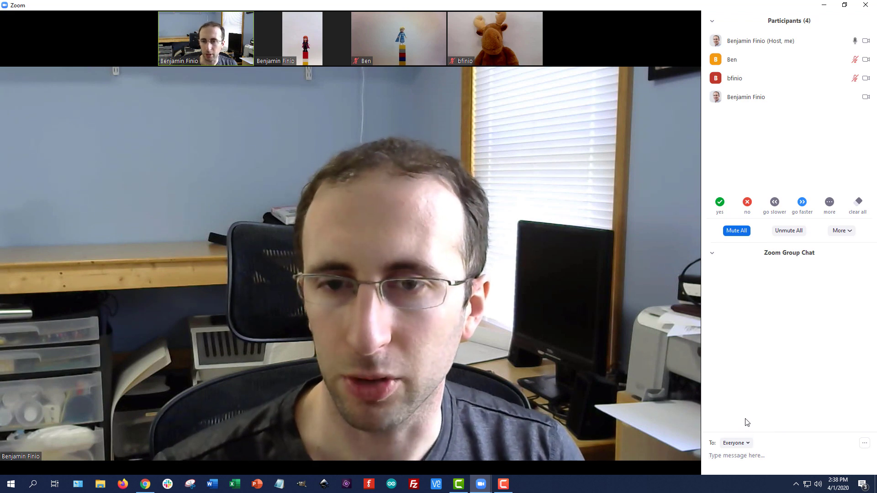
pyautogui.moveTo(570, 281)
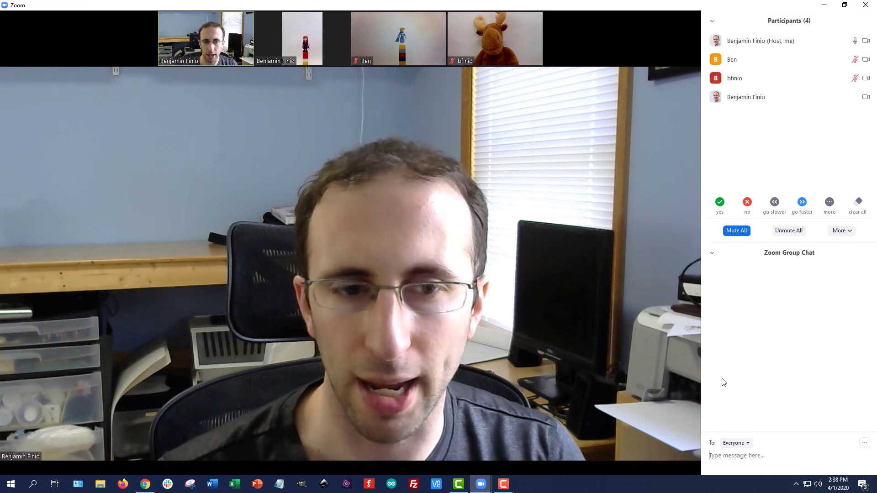
pyautogui.click(865, 446)
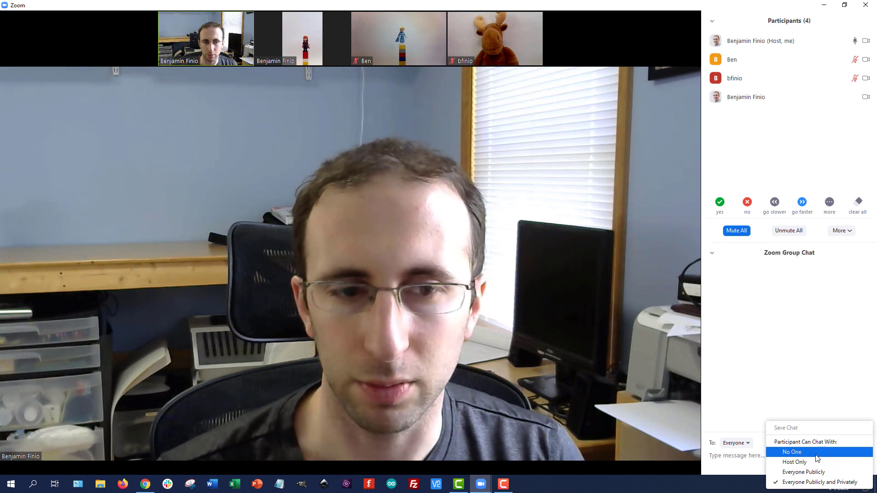
pyautogui.click(816, 454)
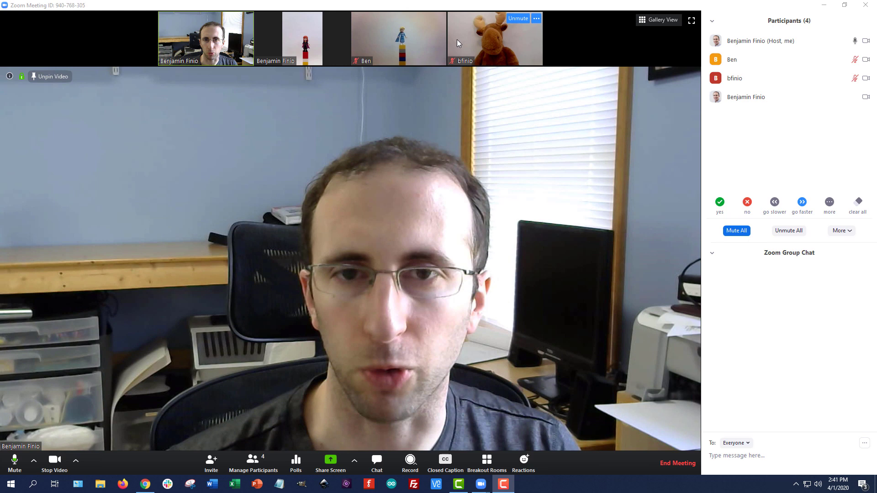
# - Stop the video of the participant with the moose feed and of the participant listed directly below the host
pyautogui.rightClick(500, 44)
pyautogui.click(516, 65)
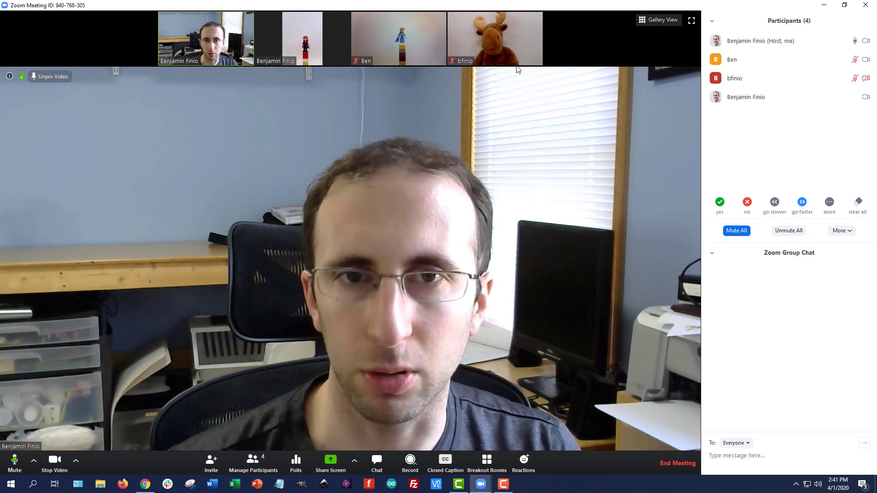
pyautogui.moveTo(762, 61)
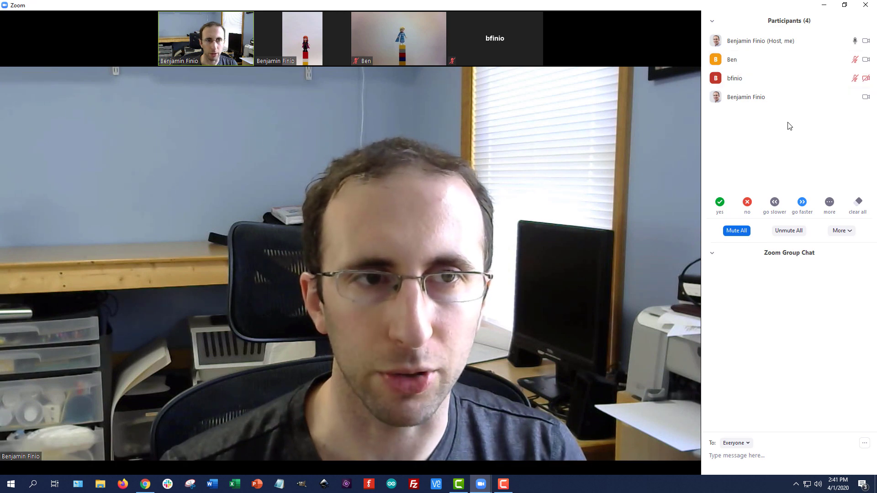
pyautogui.moveTo(802, 73)
pyautogui.click(857, 60)
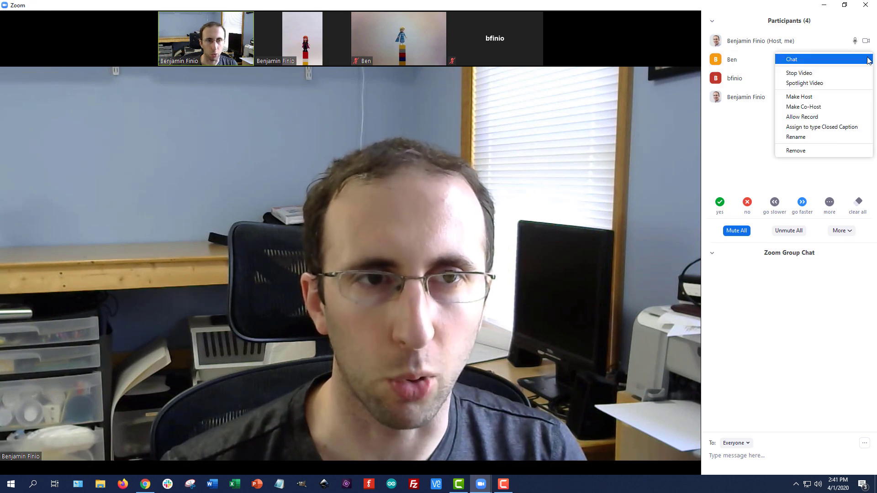
pyautogui.click(828, 73)
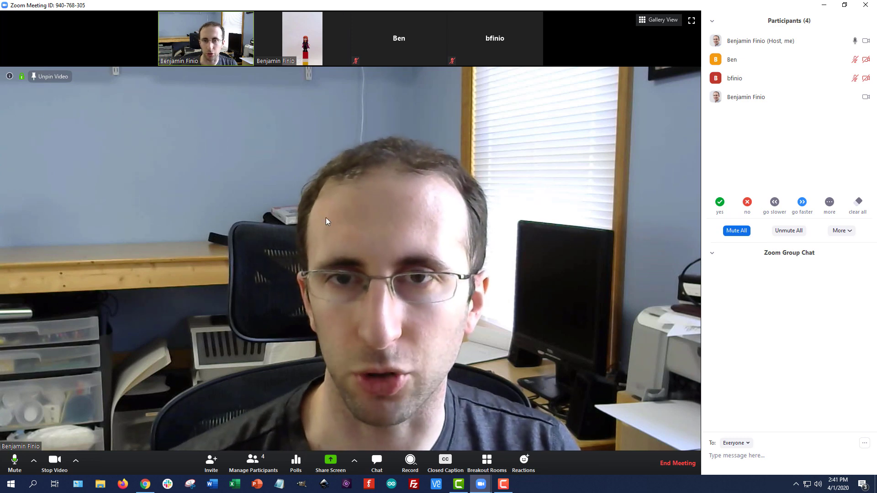
pyautogui.rightClick(398, 41)
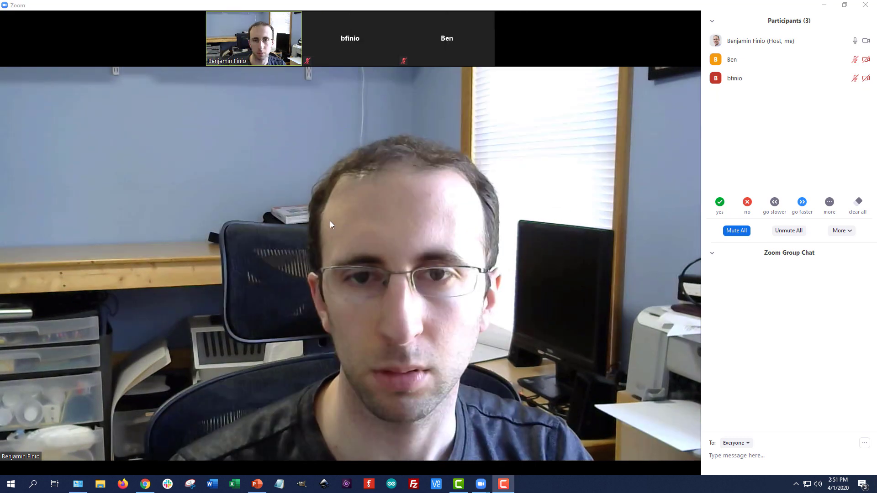
pyautogui.moveTo(342, 229)
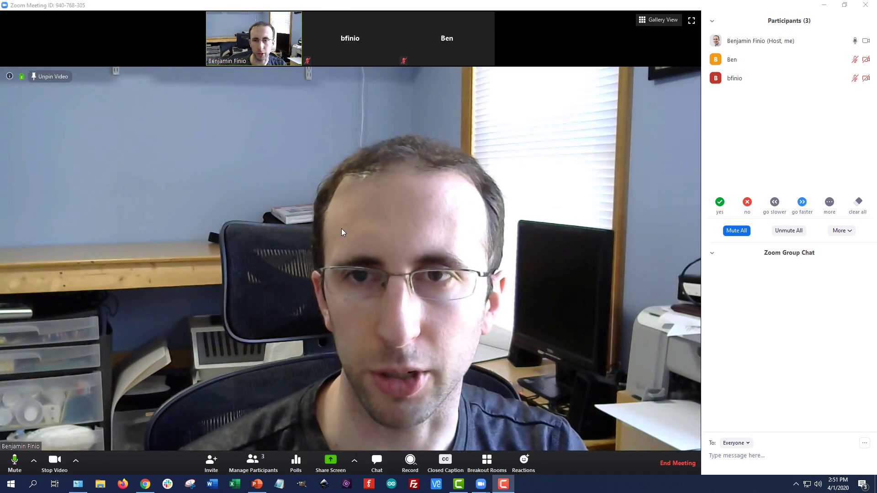
# - Share the Presentation1 PowerPoint window with the meeting
pyautogui.click(330, 461)
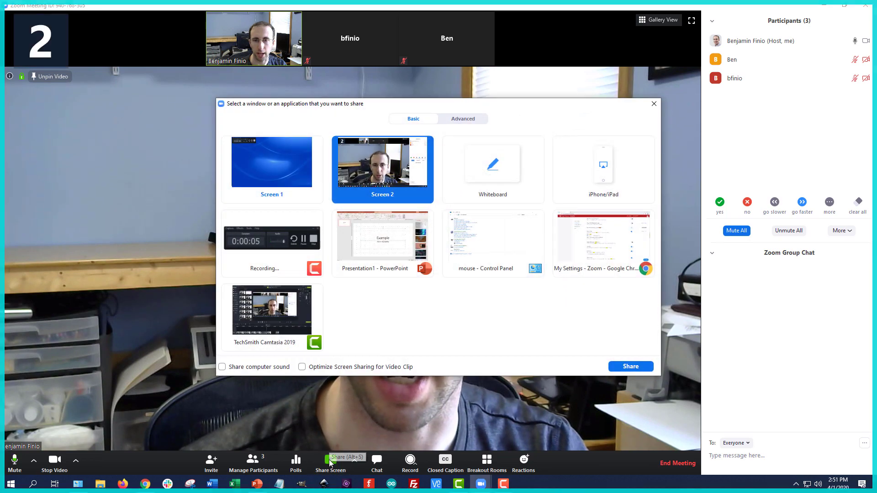
pyautogui.click(372, 270)
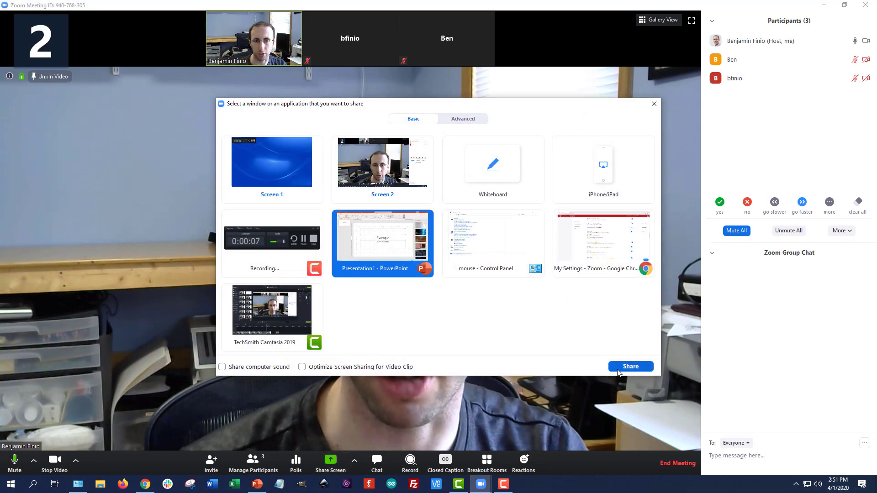
pyautogui.click(618, 368)
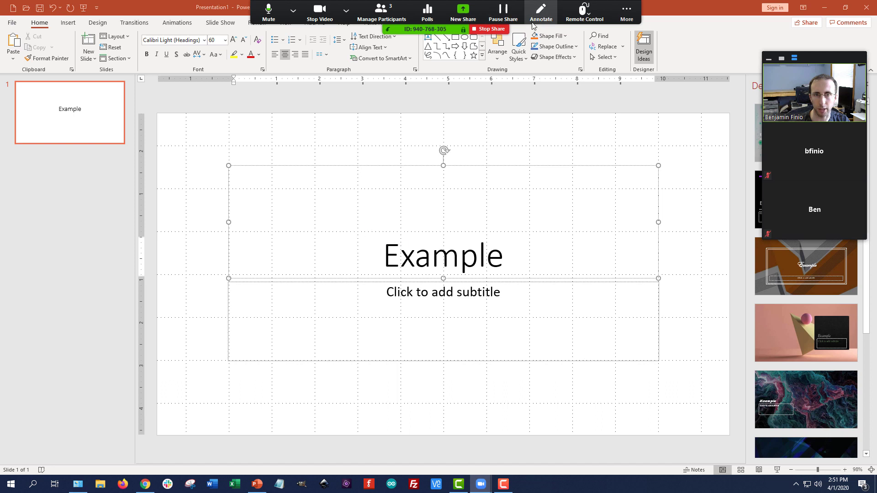
# - Annotate the shared slide with freehand wavy lines above the title placeholder, near the slide's upper-left corner
pyautogui.click(540, 13)
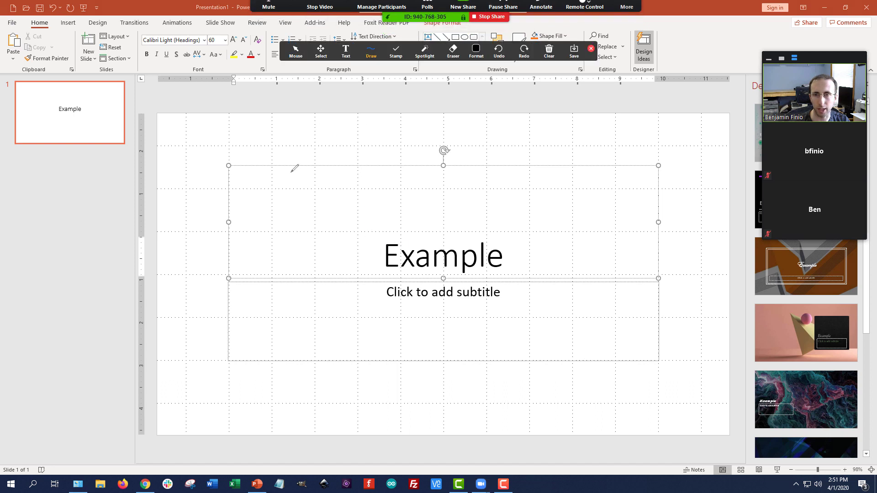
pyautogui.moveTo(231, 145); pyautogui.dragTo(238, 138)
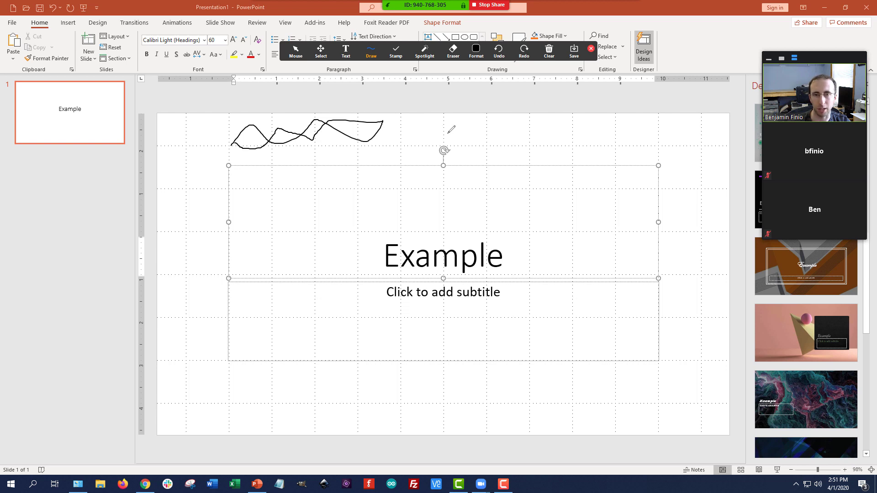
# - Open the additional meeting options available while the presentation is being shared
pyautogui.moveTo(458, 9)
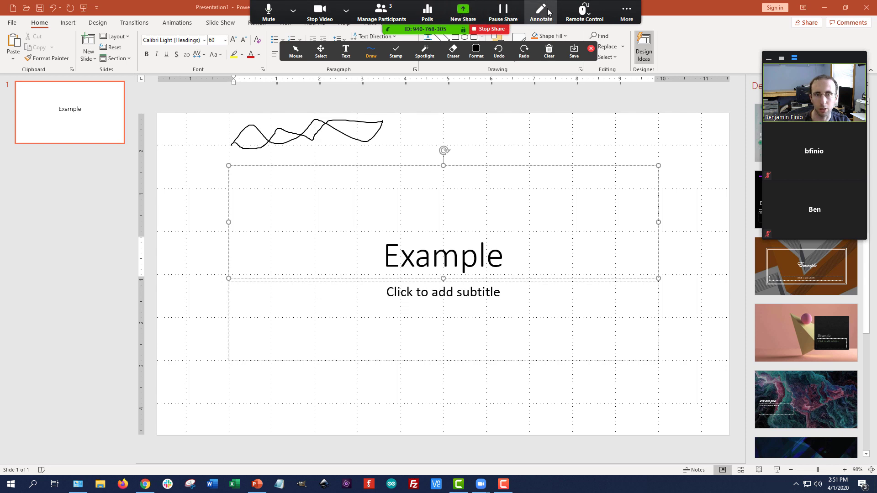
pyautogui.click(617, 16)
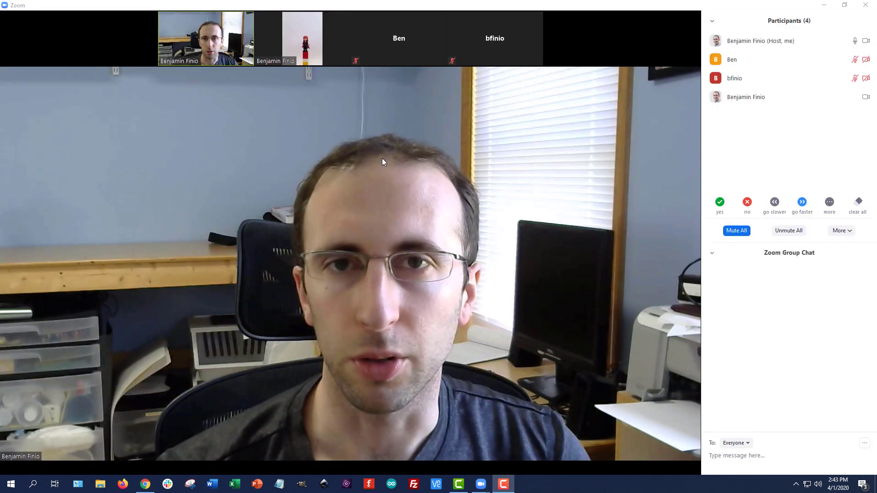
pyautogui.moveTo(365, 154)
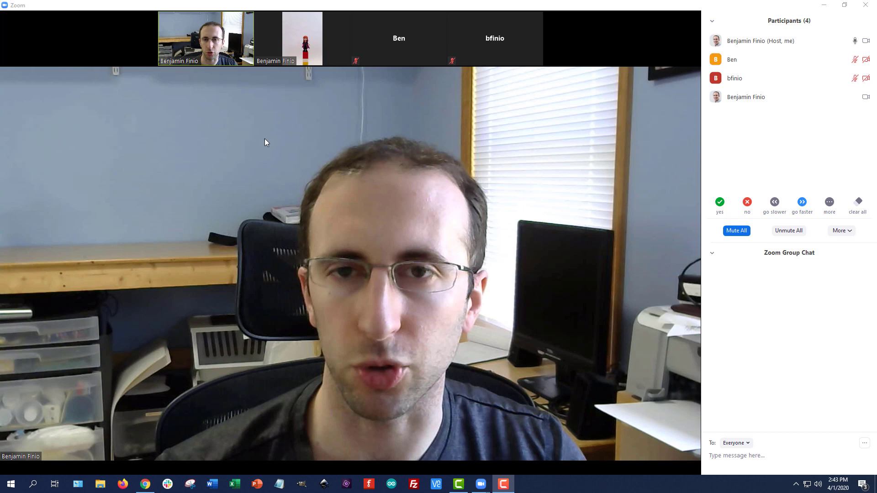
pyautogui.moveTo(274, 145)
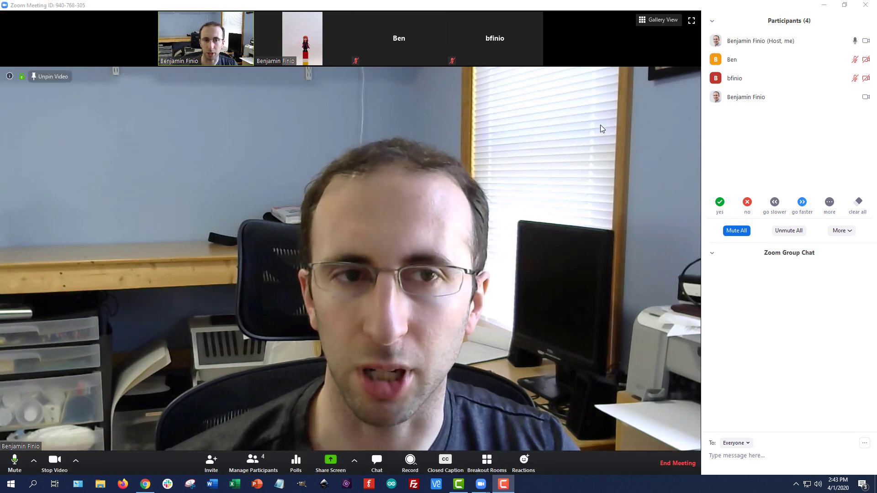